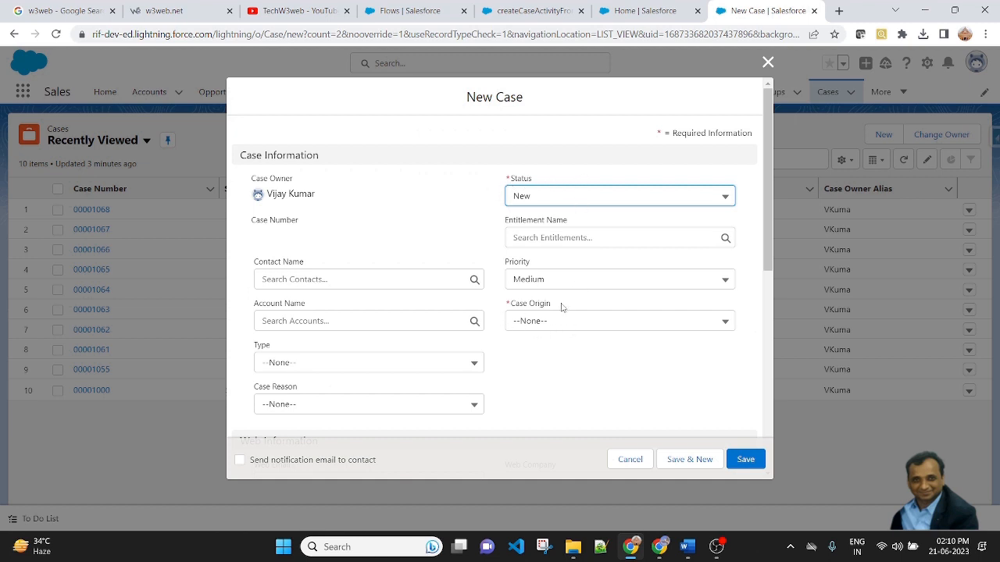
- Switch to the createCaseActivityFromRecord flow and review the Status and Case Origin picklist settings in its screen element
left_click(544, 11)
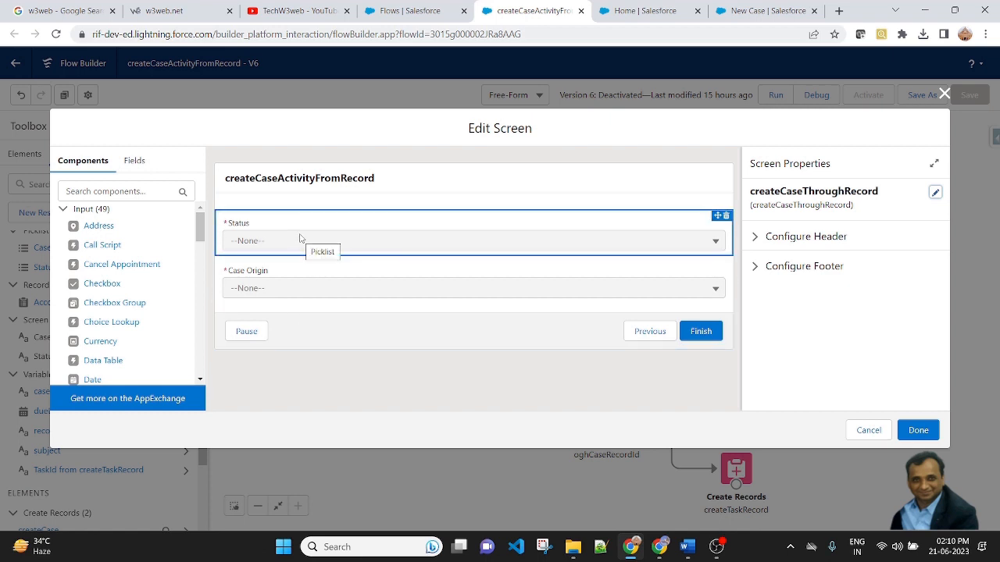
left_click(322, 235)
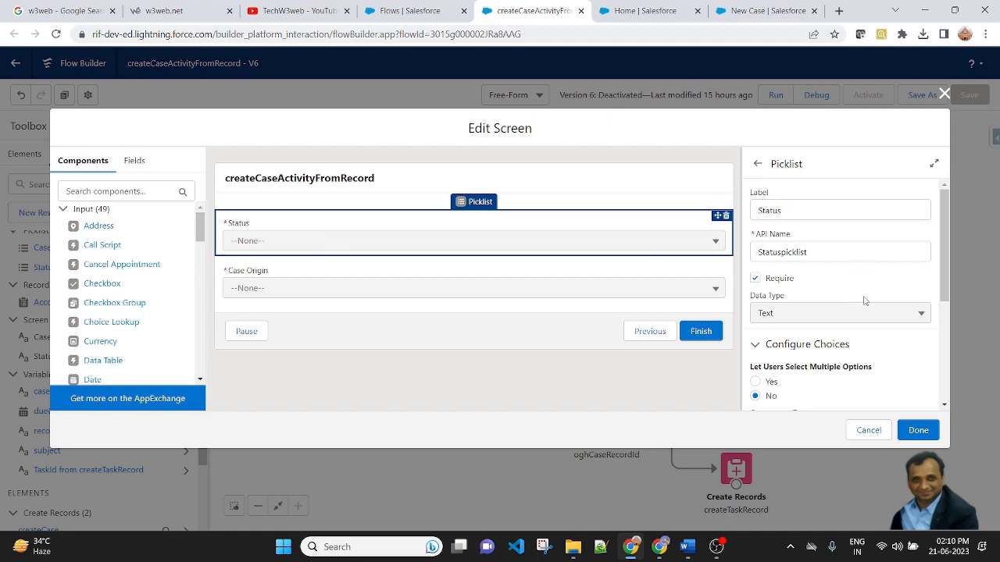
scroll(864, 301, "down", 2)
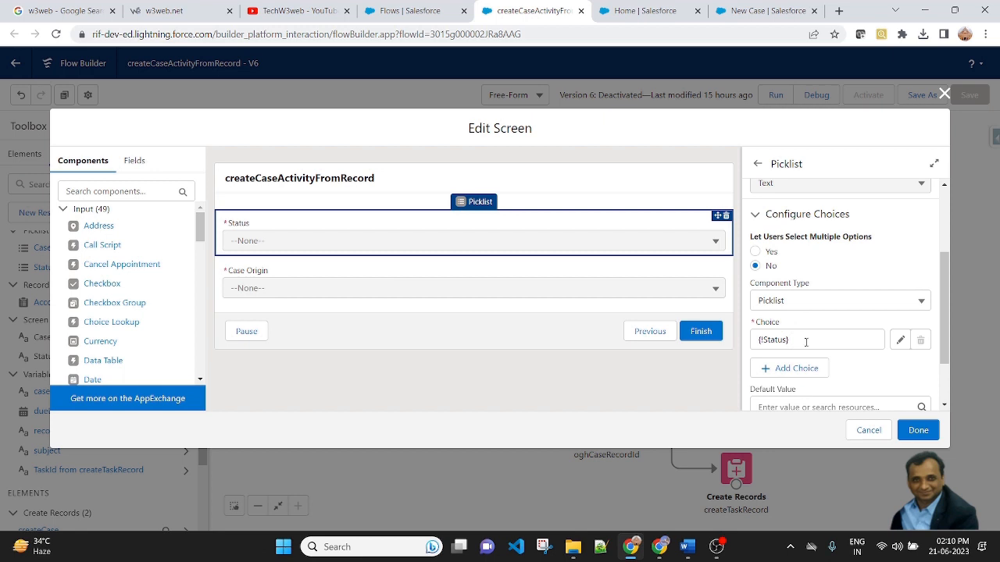
left_click(283, 278)
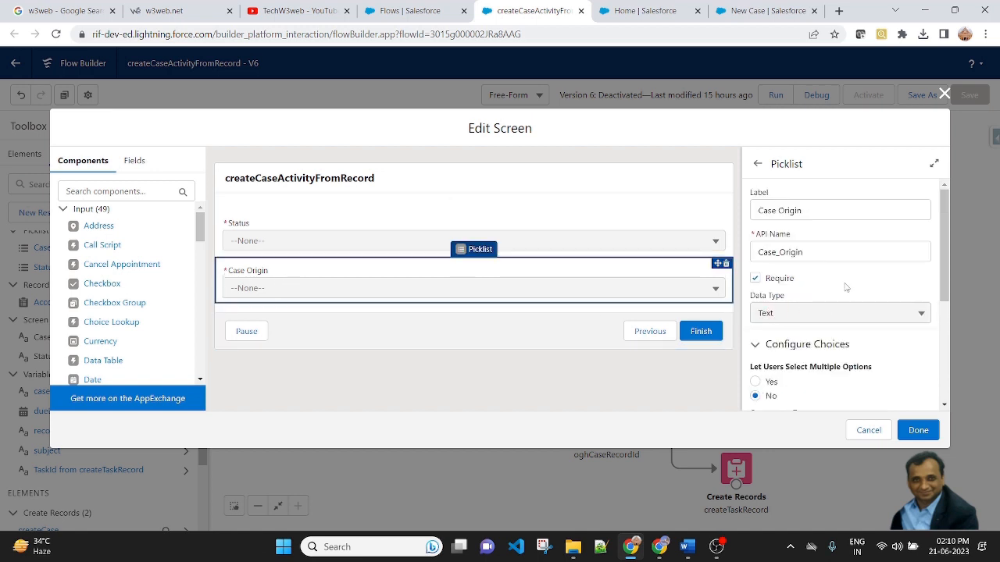
scroll(847, 285, "down", 2)
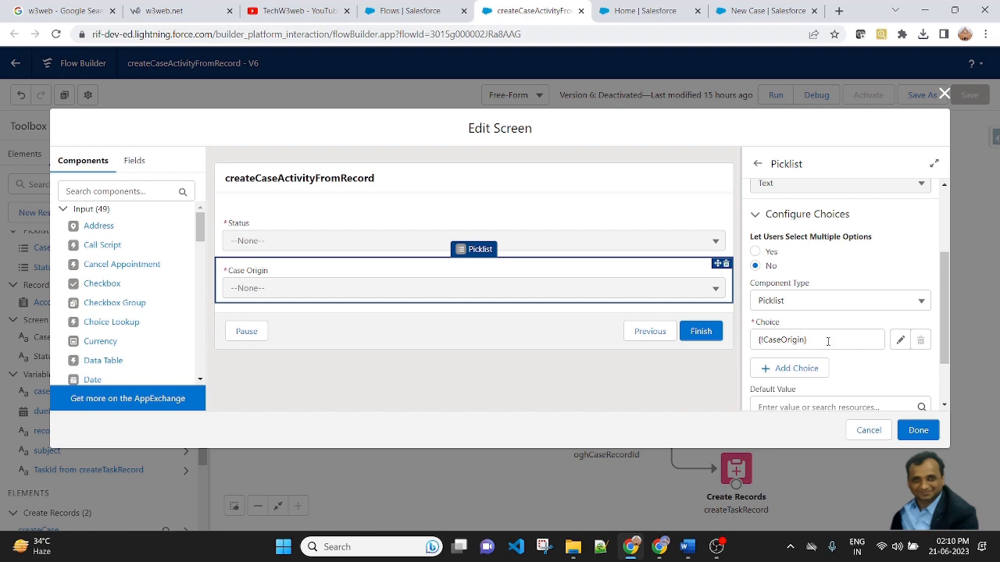
scroll(845, 329, "up", 3)
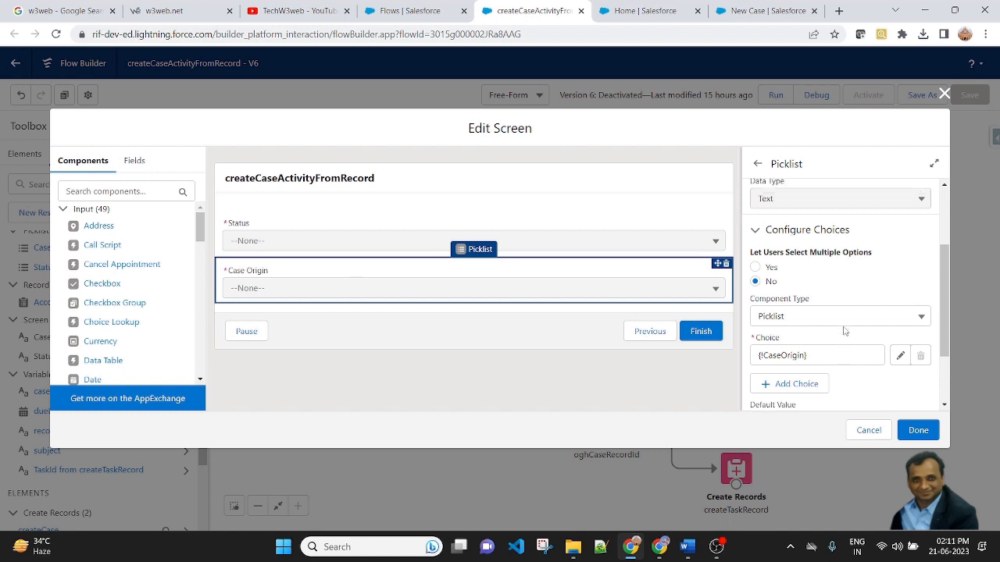
left_click(344, 237)
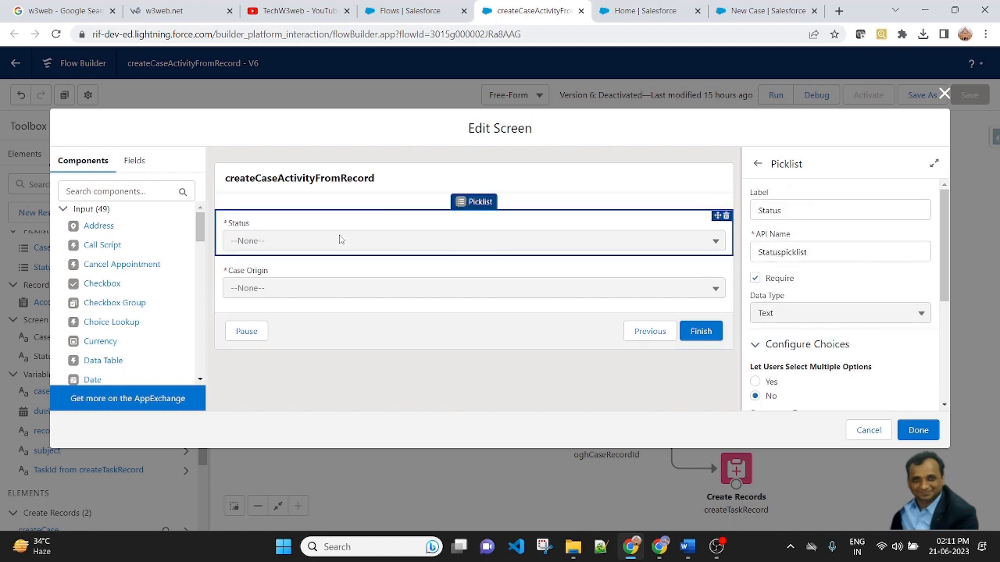
left_click(527, 298)
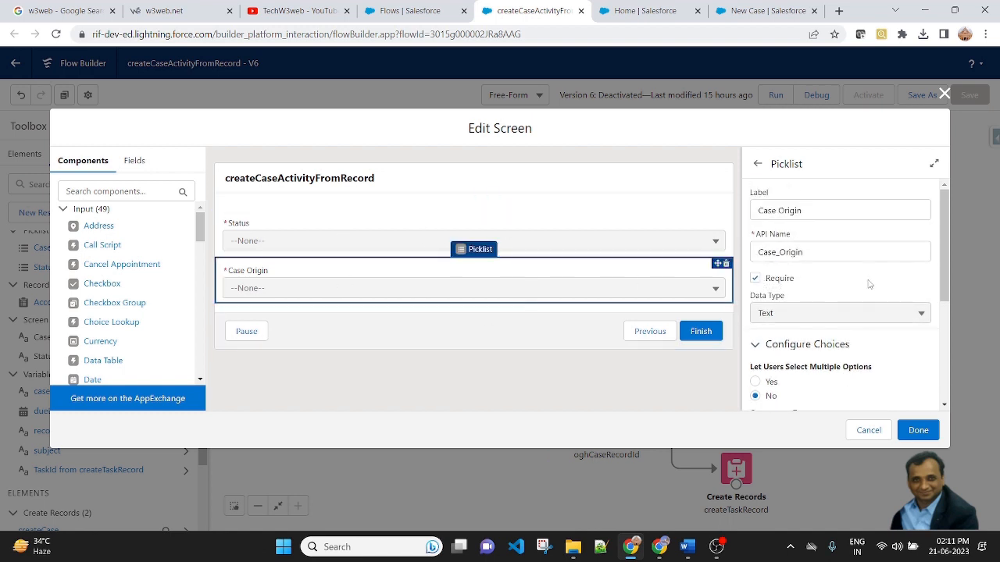
left_click(916, 431)
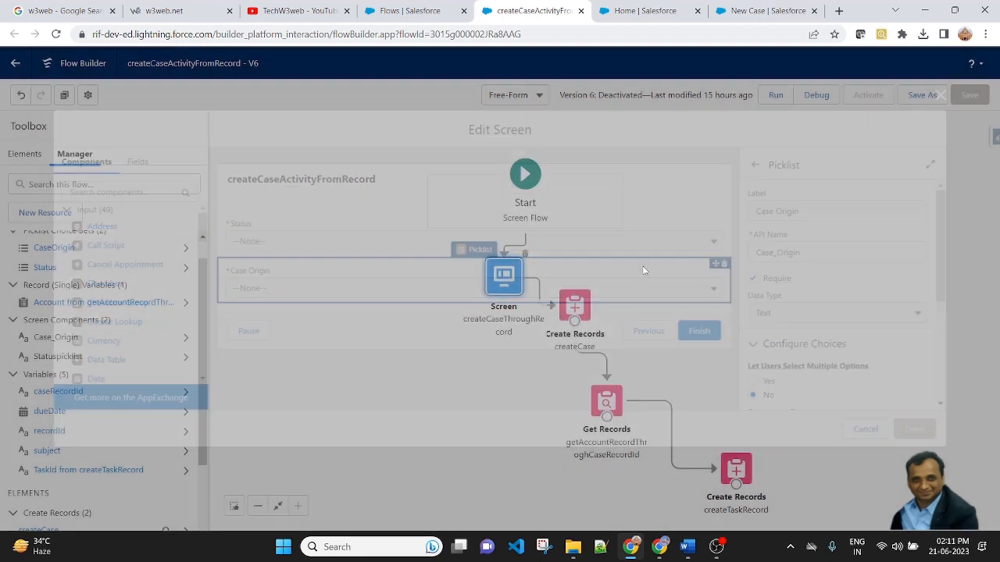
- Examine the object and field value assignments in the createCase element
double_click(575, 306)
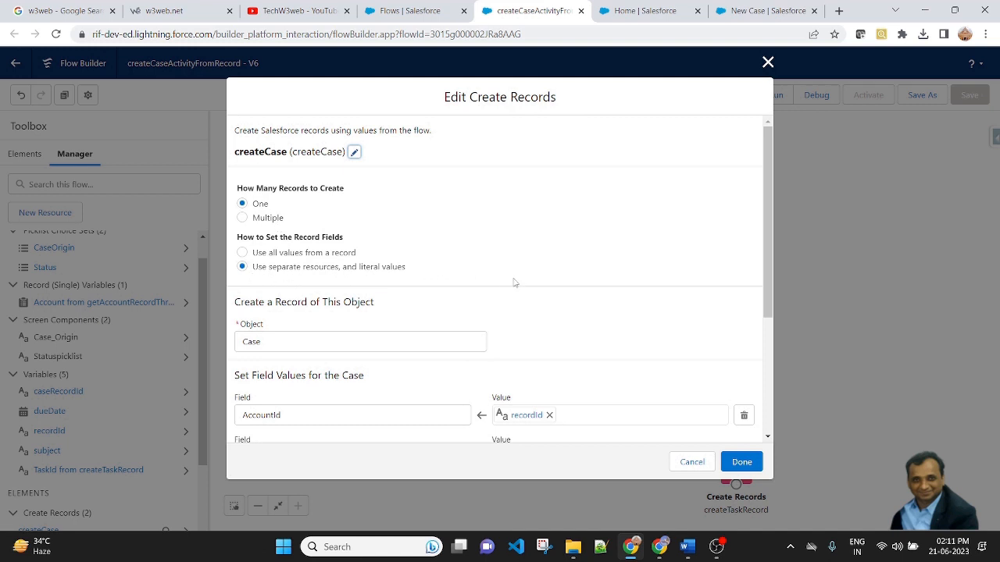
scroll(515, 284, "down", 1)
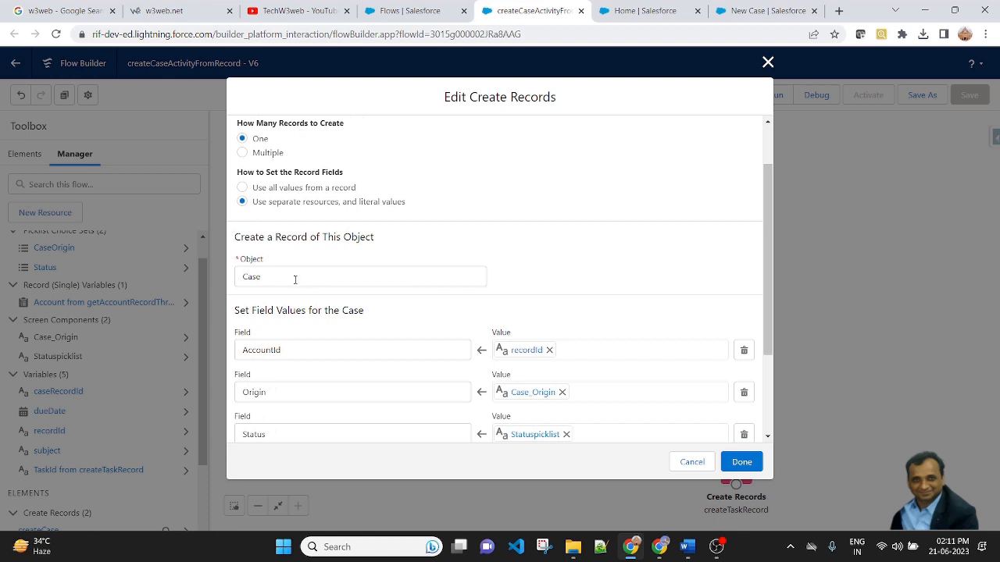
scroll(617, 259, "down", 1)
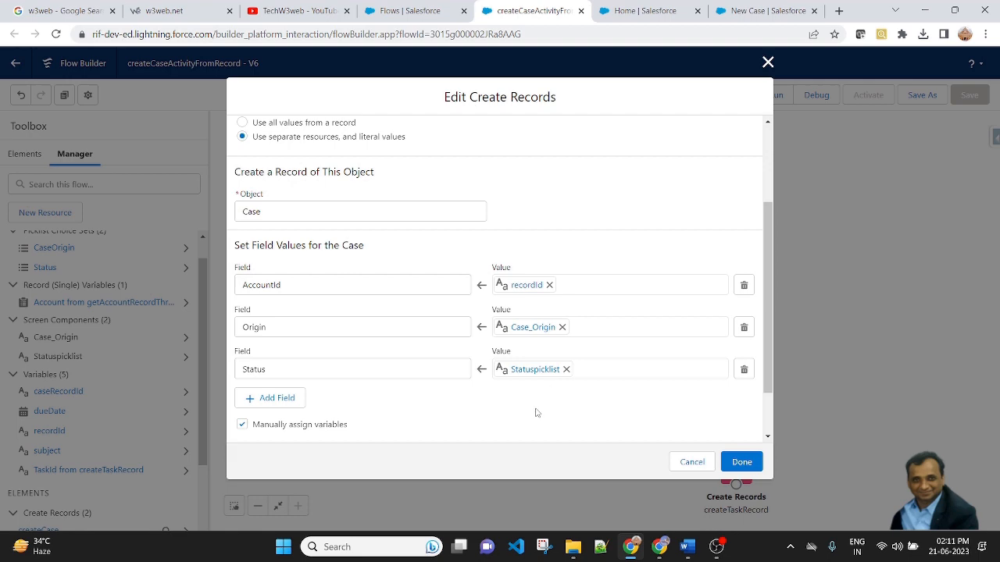
left_click(768, 62)
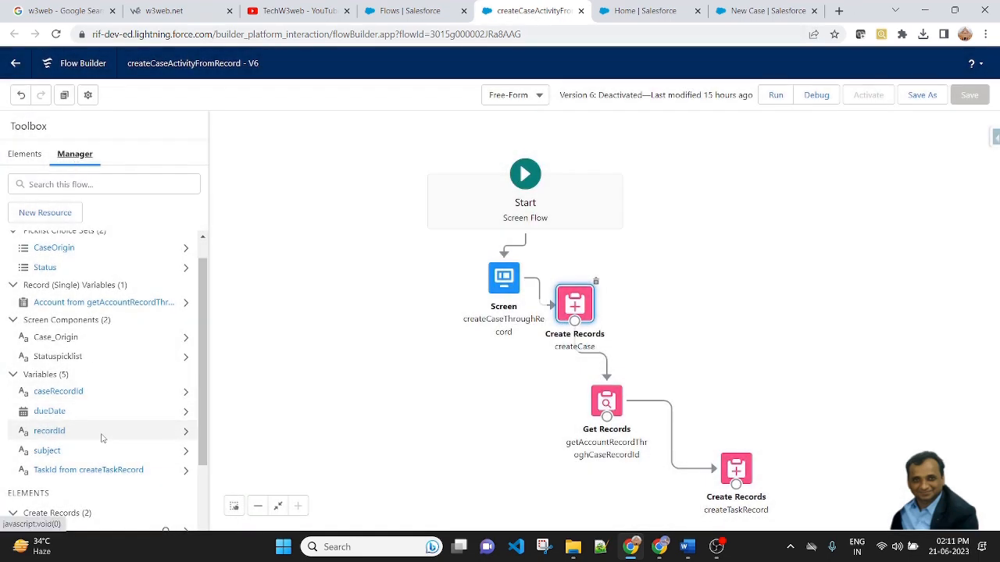
- Check the recordId variable's data type and its availability outside the flow
left_click(61, 436)
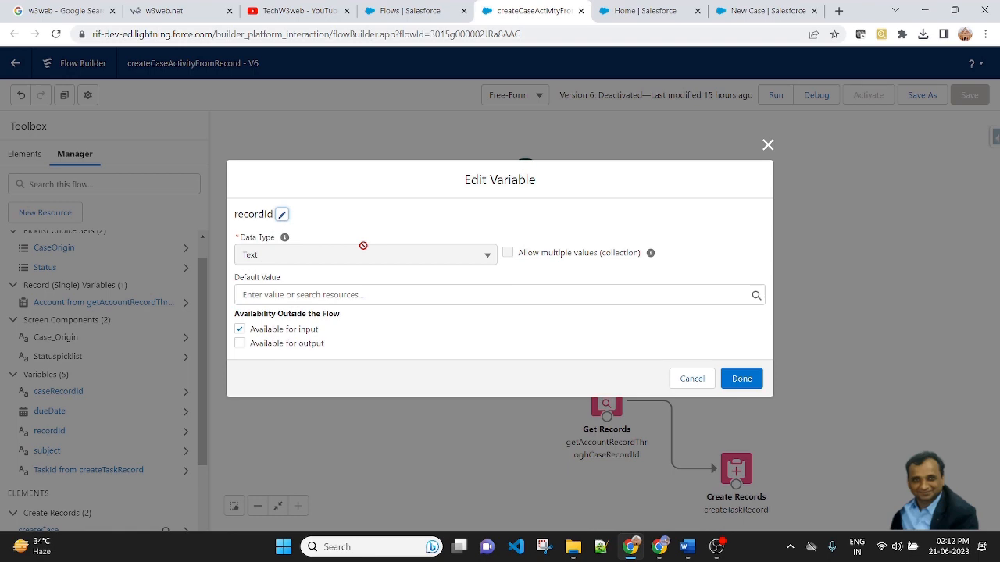
left_click(769, 146)
left_click_drag(810, 341, 819, 321)
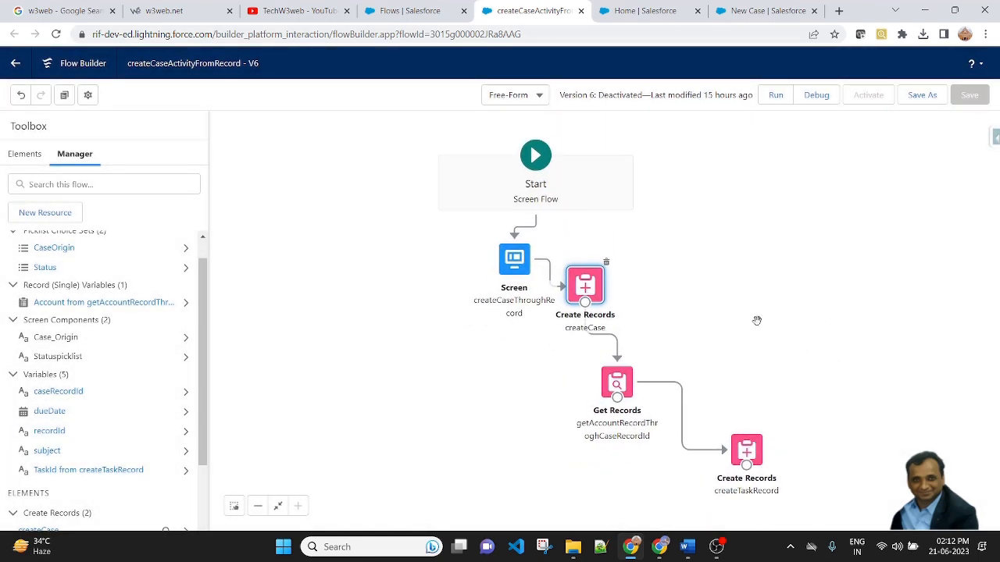
- Check in the createCase element which variable stores the new case's ID
double_click(587, 287)
scroll(504, 359, "down", 3)
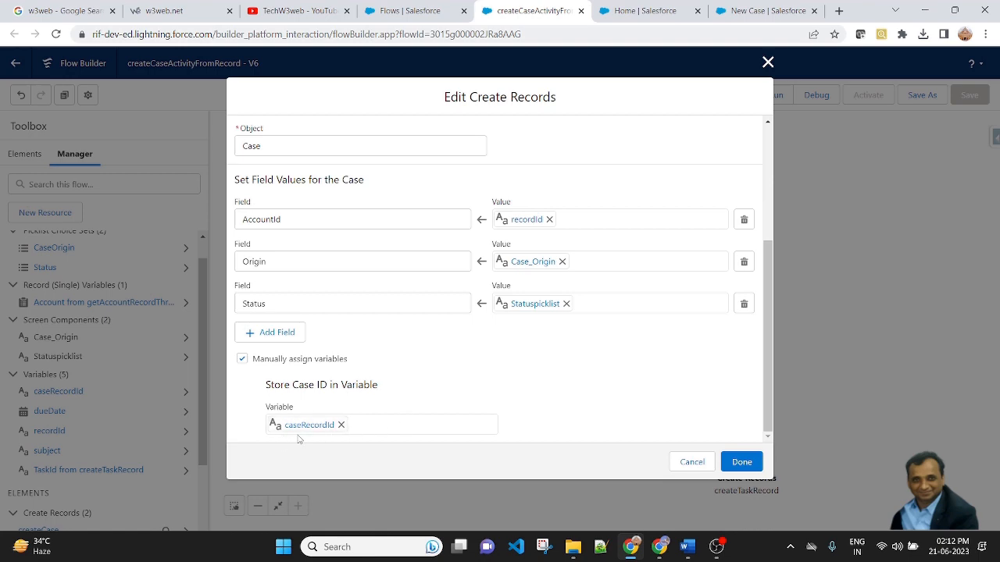
left_click(692, 462)
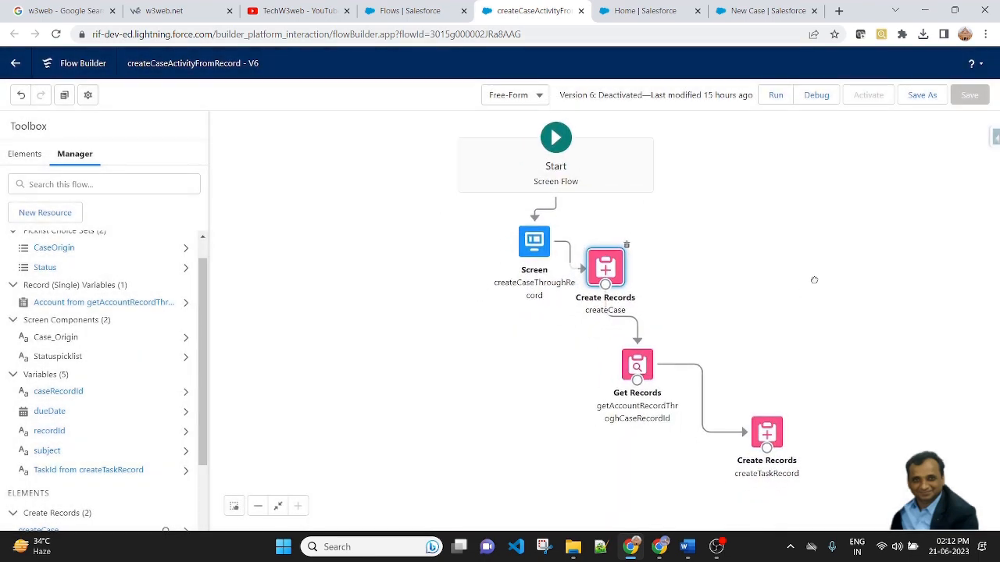
- Review the Get Records element's object, filter condition and record storage options
double_click(638, 361)
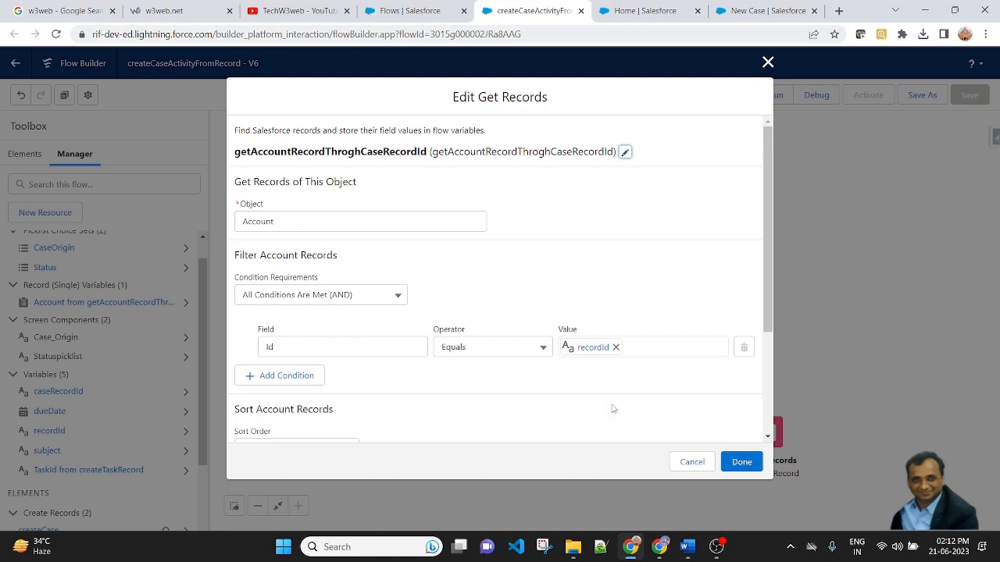
scroll(613, 409, "down", 2)
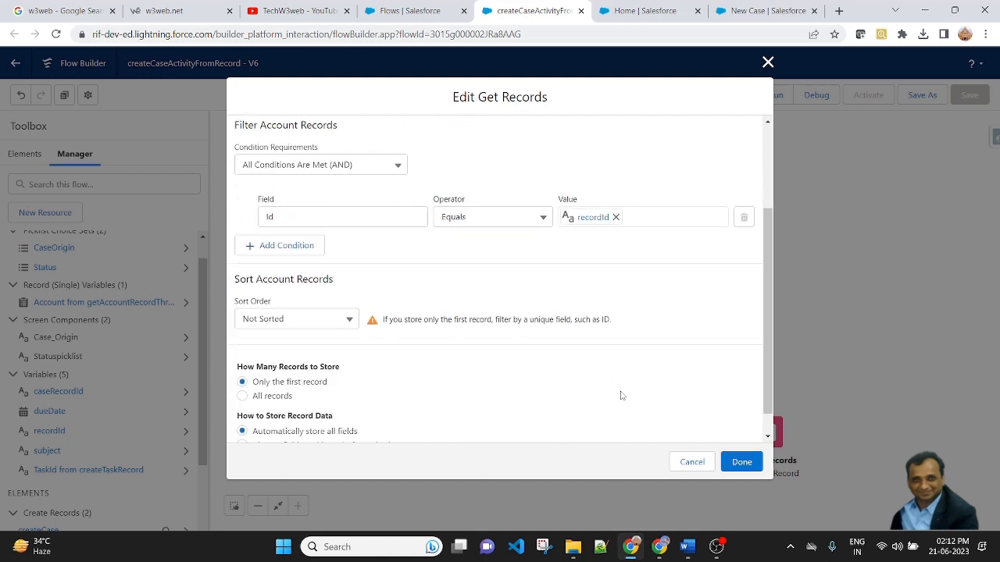
left_click(741, 463)
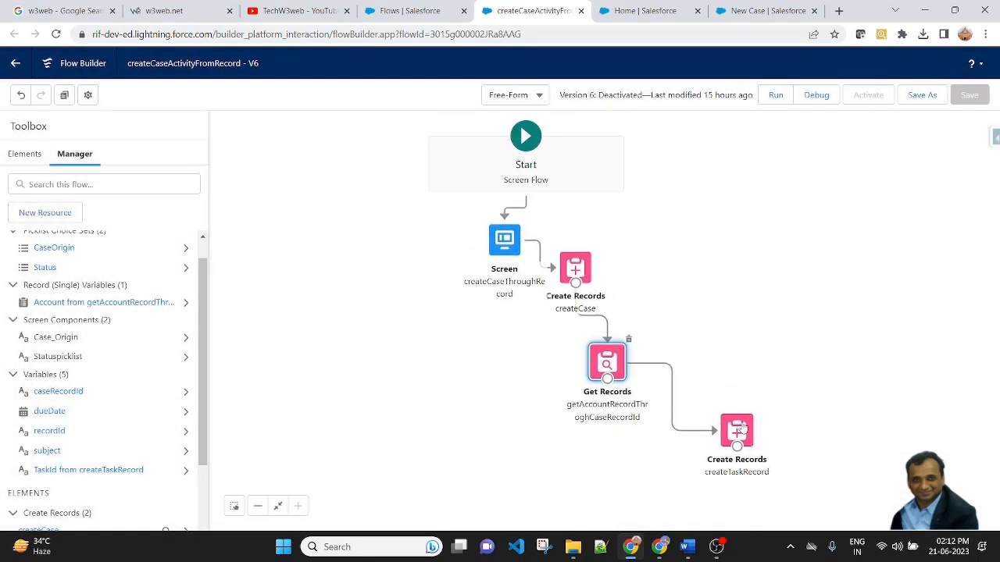
- Review the createTaskRecord element's name, record options and the Task fields it sets
double_click(739, 430)
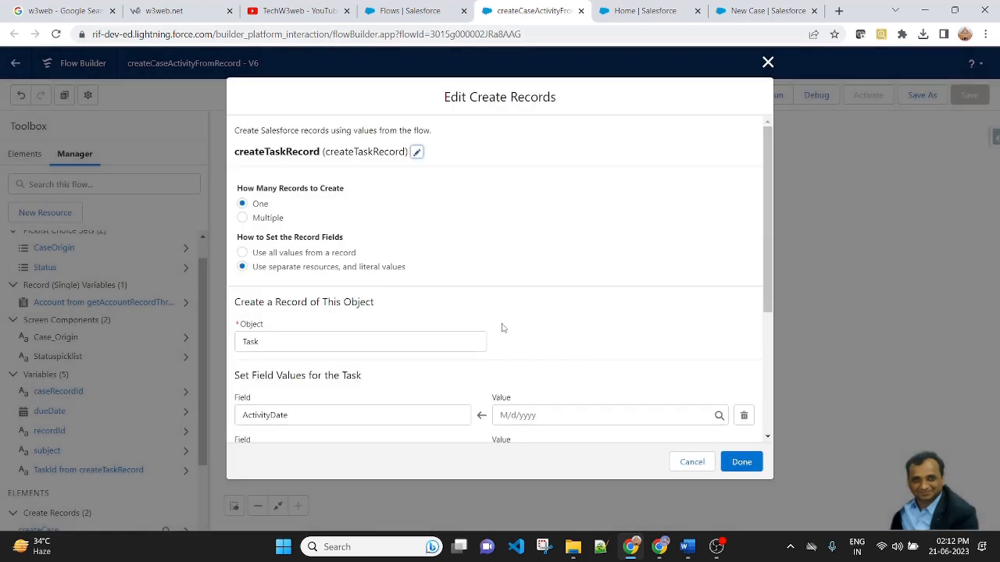
left_click(417, 153)
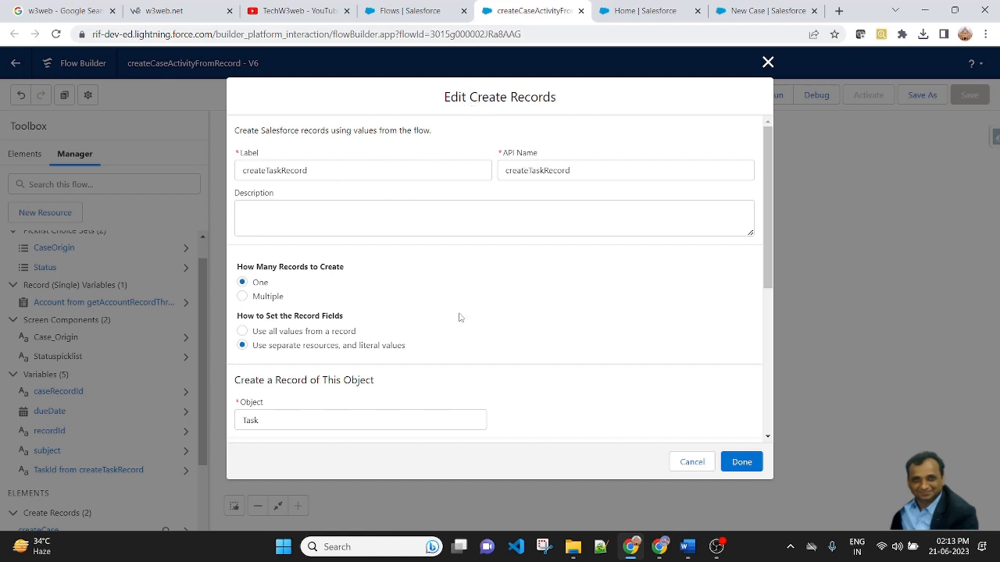
scroll(500, 328, "down", 1)
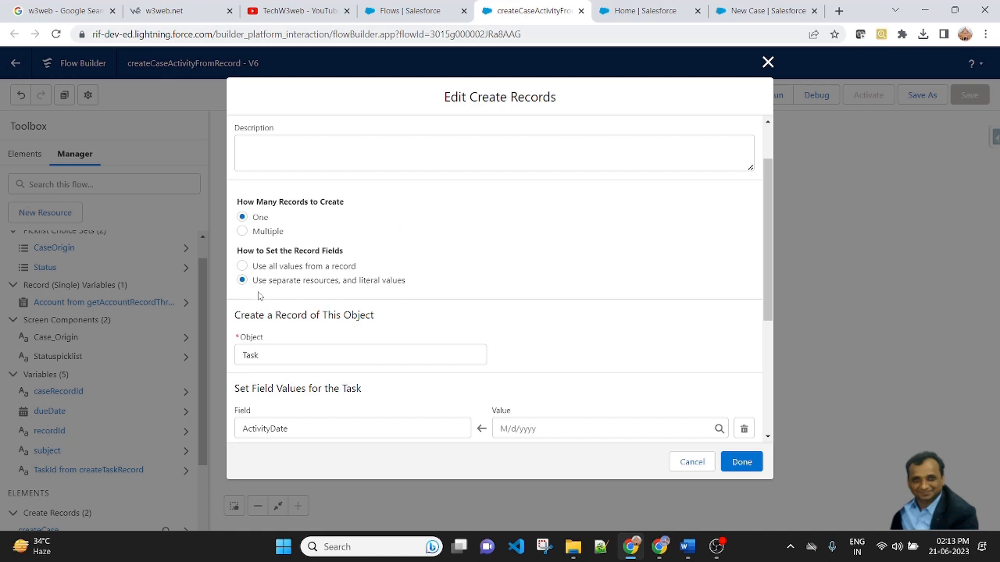
scroll(521, 291, "down", 1)
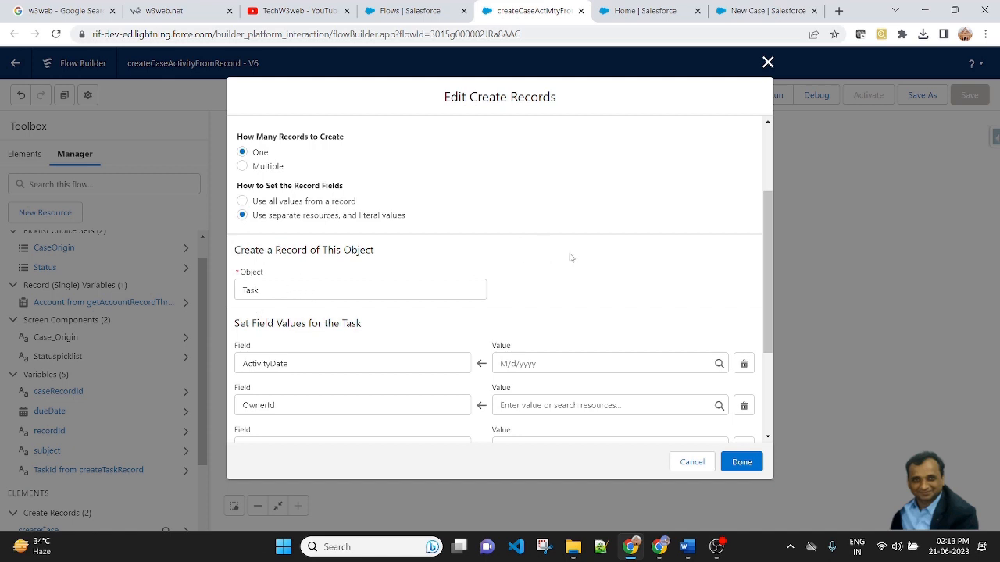
scroll(578, 262, "down", 2)
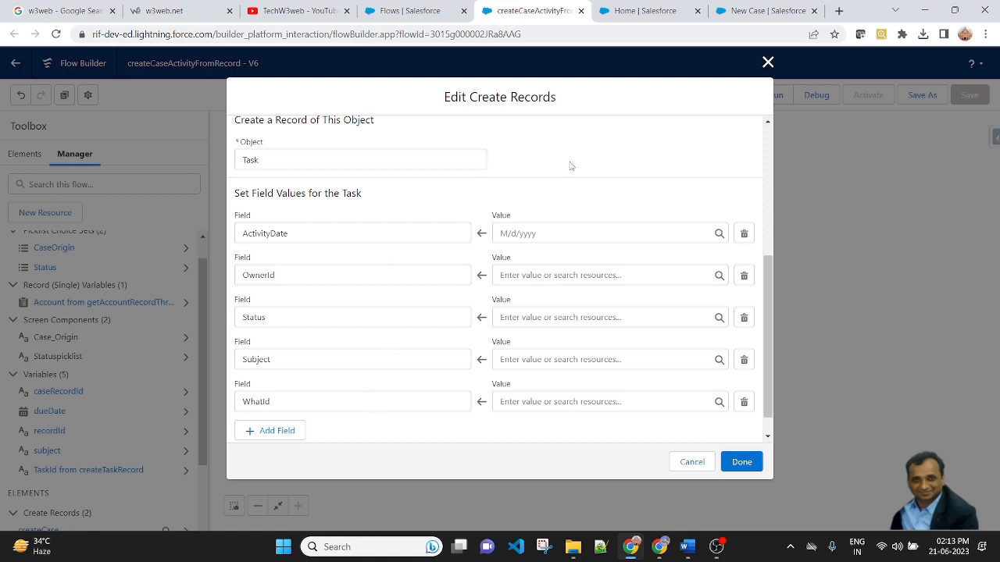
scroll(573, 164, "down", 1)
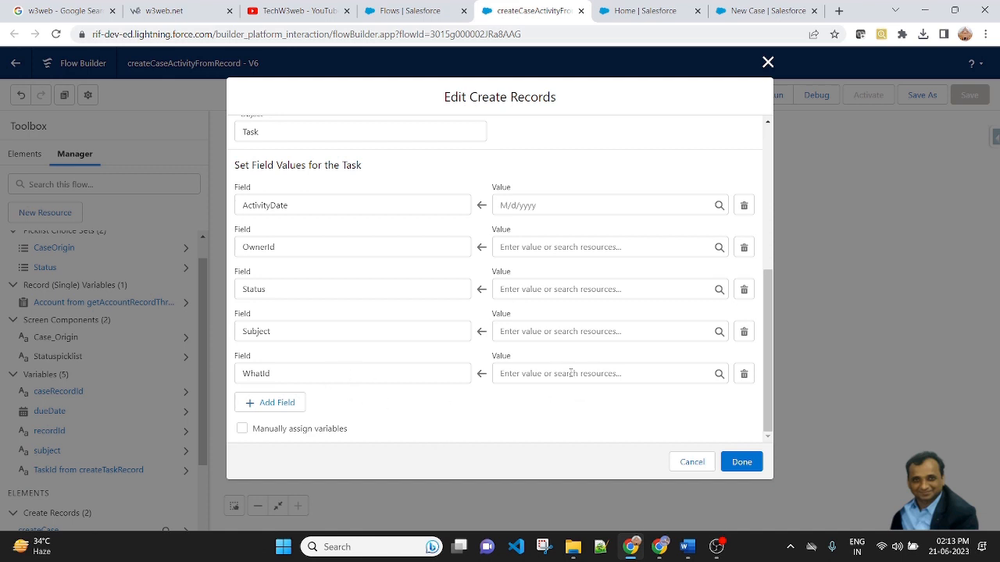
scroll(400, 365, "up", 1)
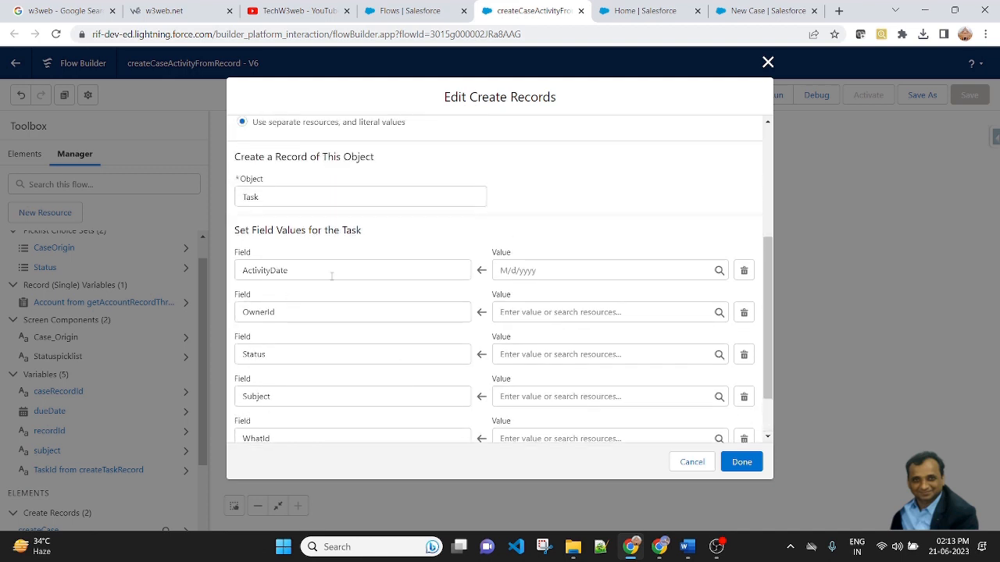
- Start a new variable resource for the Task's ActivityDate value, with API name dueDateVal and data type Date
left_click(555, 268)
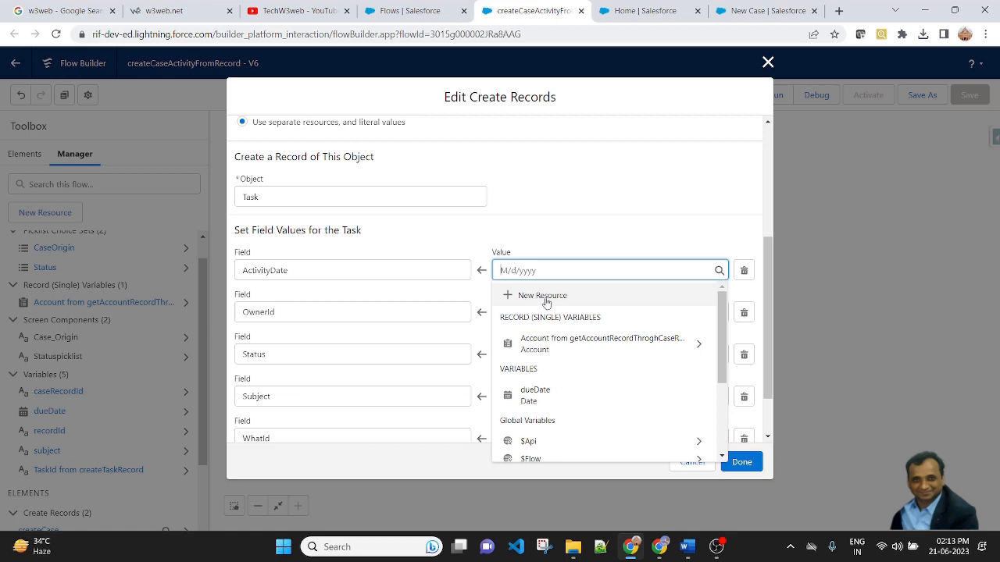
left_click(544, 297)
left_click(323, 243)
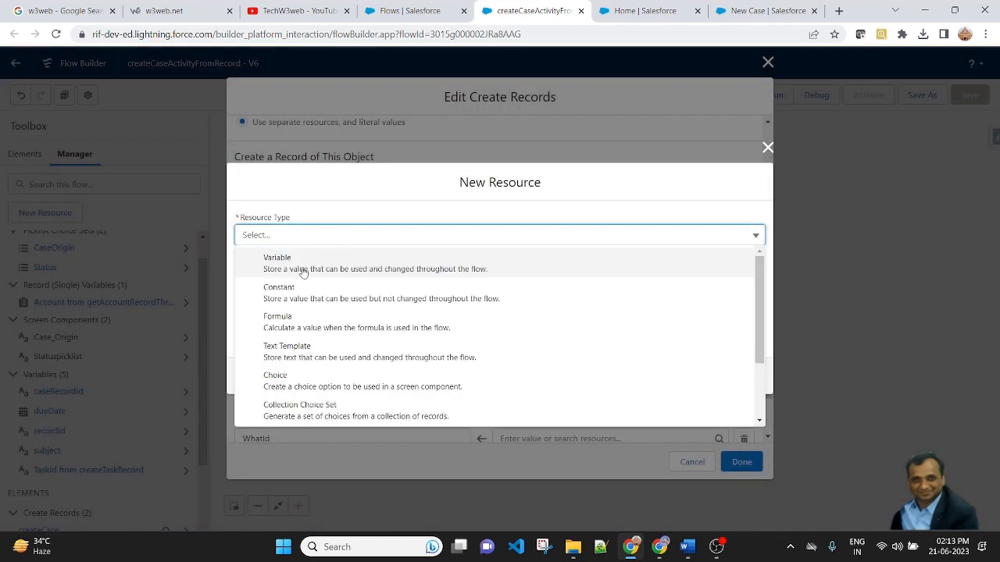
left_click(303, 265)
left_click(684, 260)
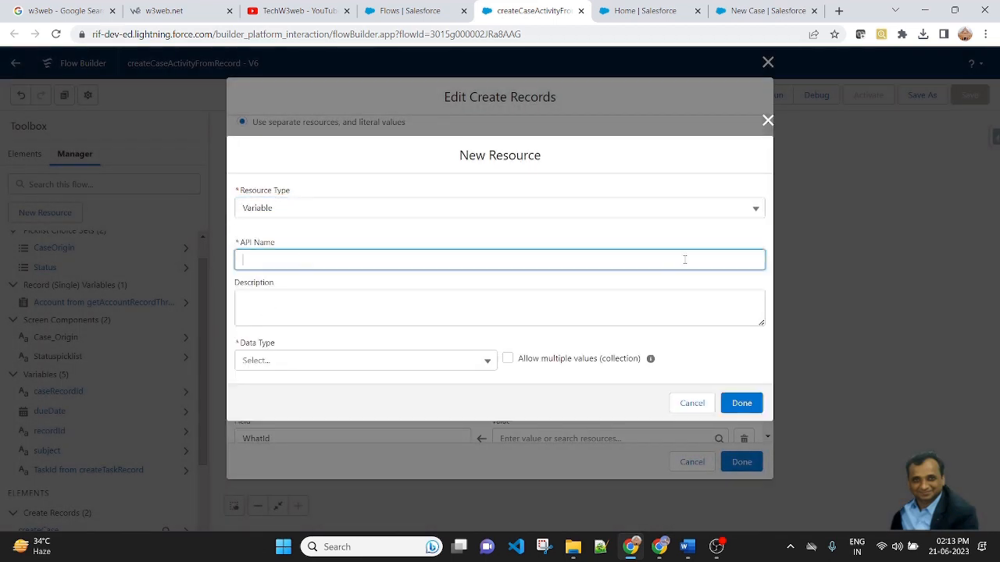
type("dueDate")
type("Val")
left_click(539, 147)
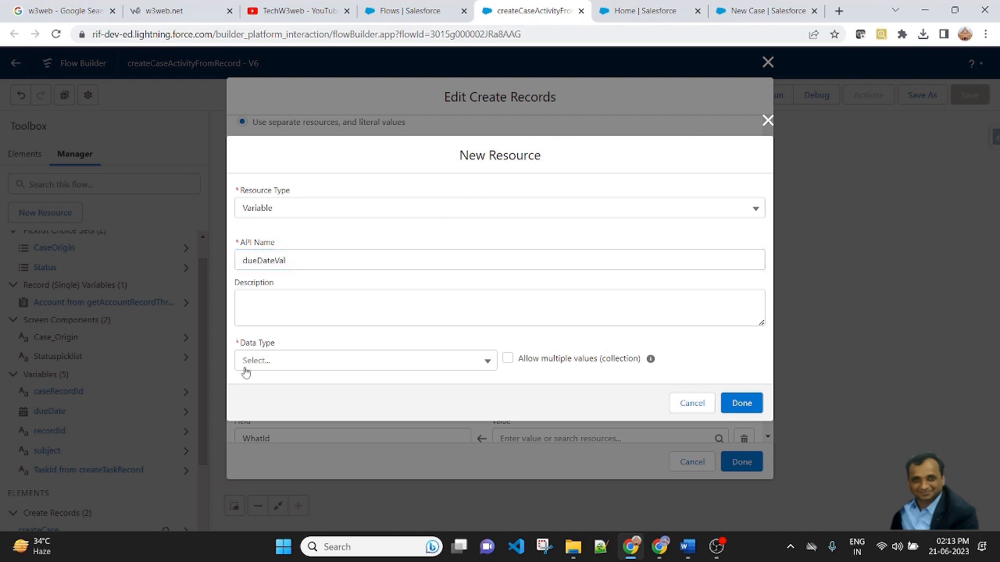
left_click(315, 365)
left_click(281, 299)
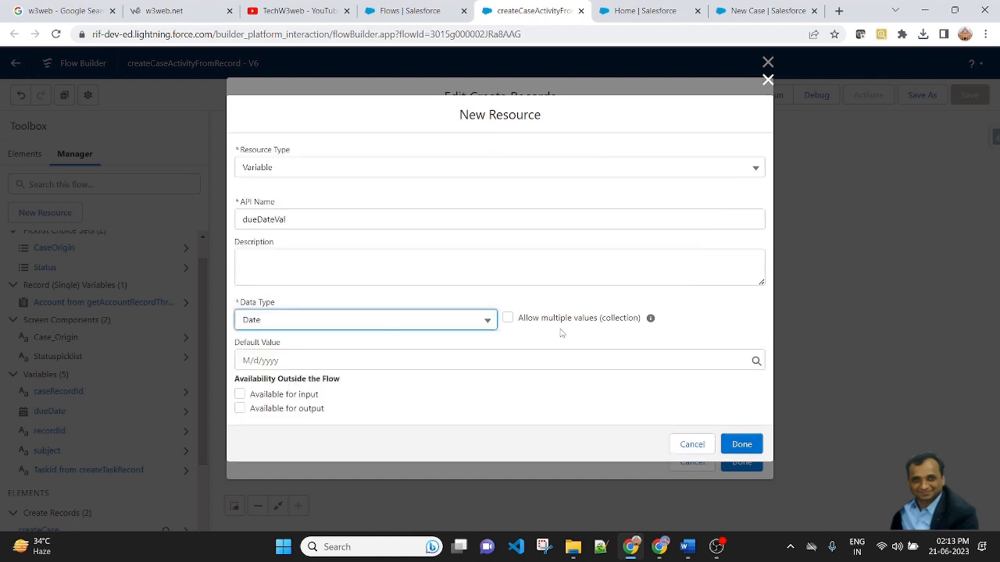
- Give dueDateVal the default value 06/31/2023 and finish the variable so it fills the Task's ActivityDate field
left_click(315, 361)
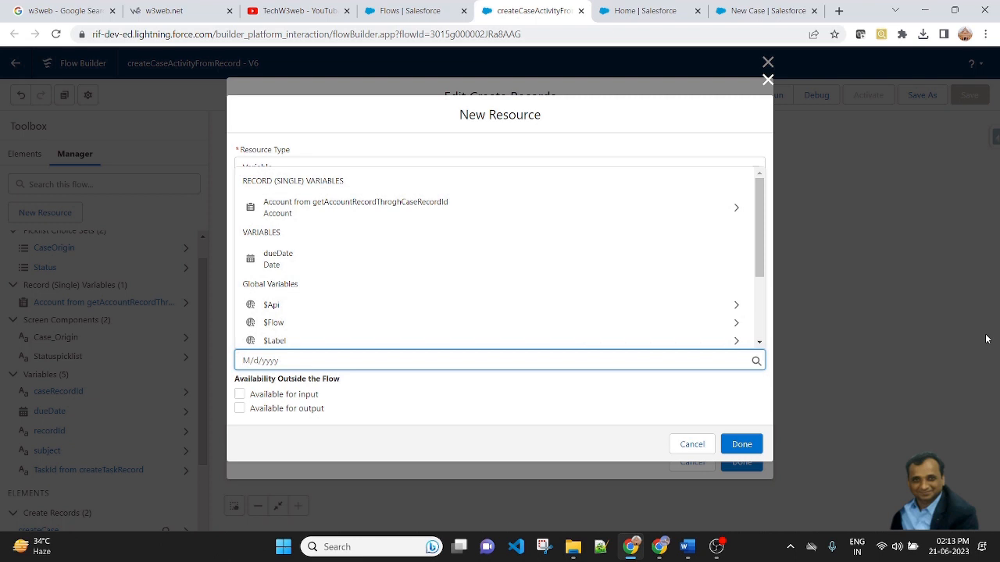
type("0")
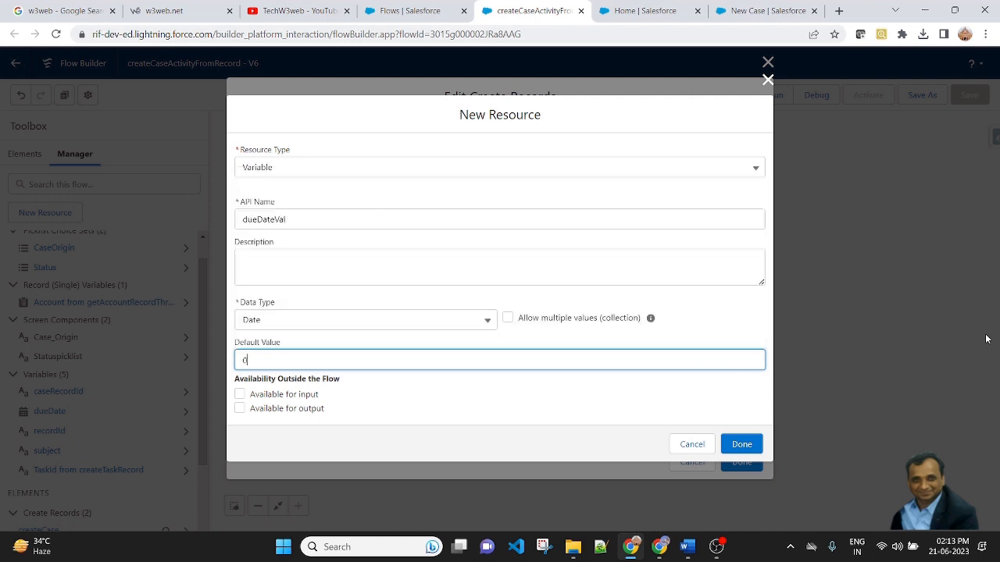
type("6")
key("BackSpace")
key("BackSpace")
key("BackSpace")
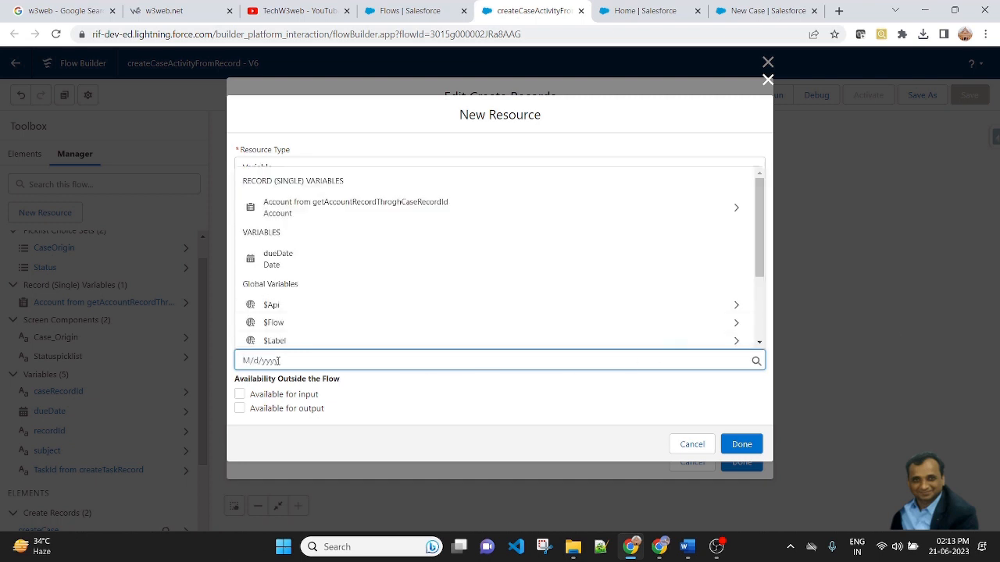
type("06")
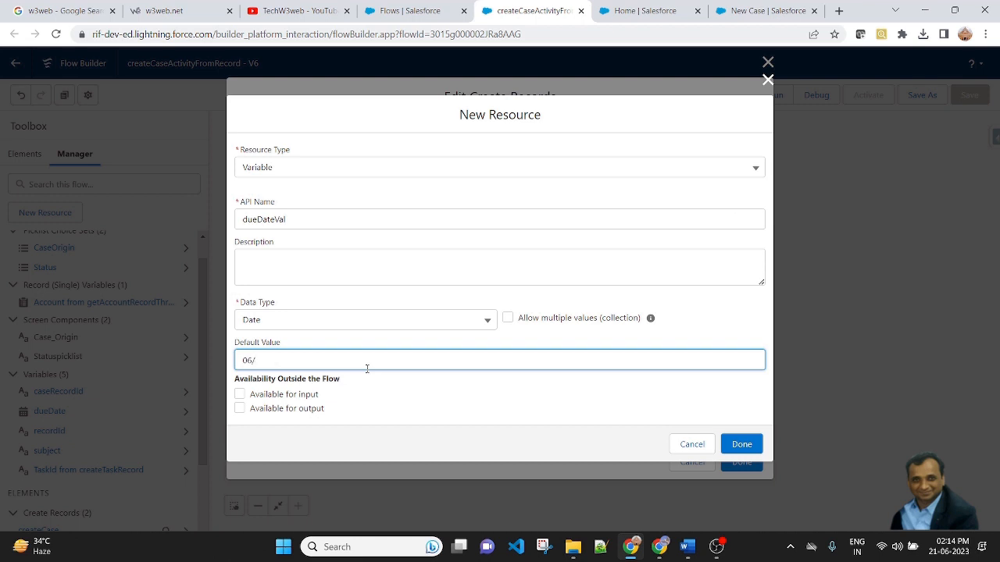
type("/3")
type("1/202")
type("3")
left_click(400, 395)
left_click(746, 450)
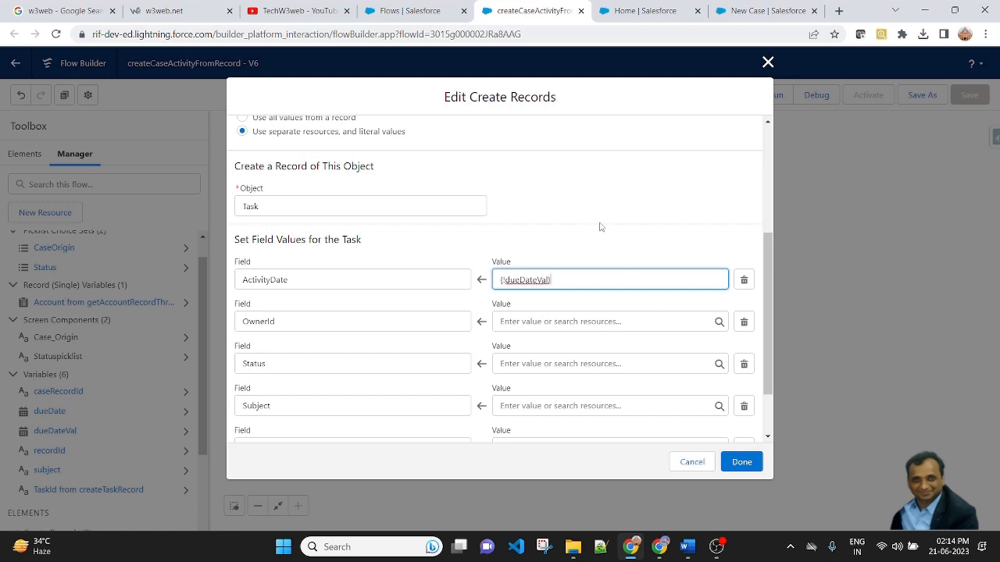
left_click(540, 242)
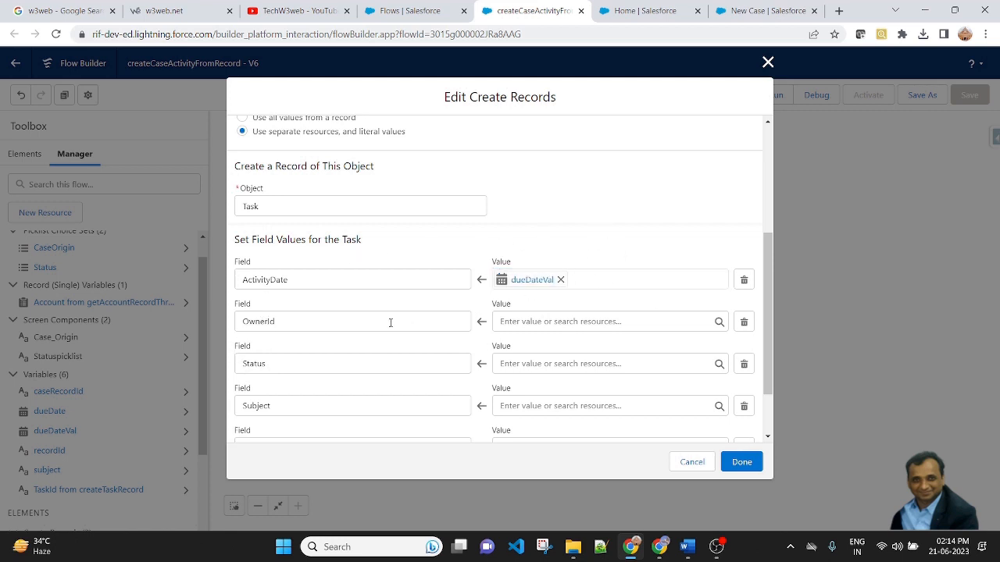
- Set the Task's OwnerId value to the OwnerId of the Account from getAccountRecordThroghCaseRecordId
left_click(579, 322)
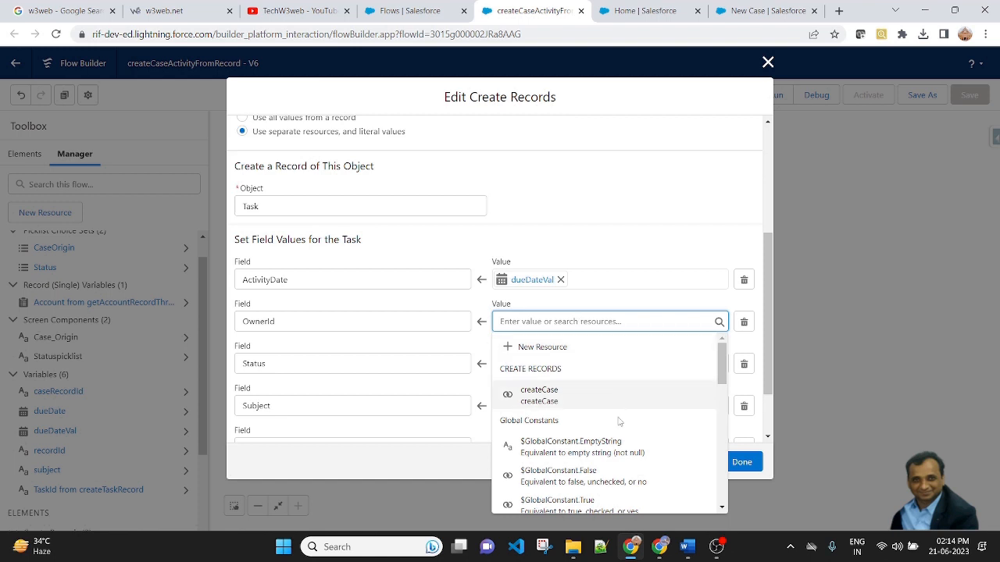
type("get")
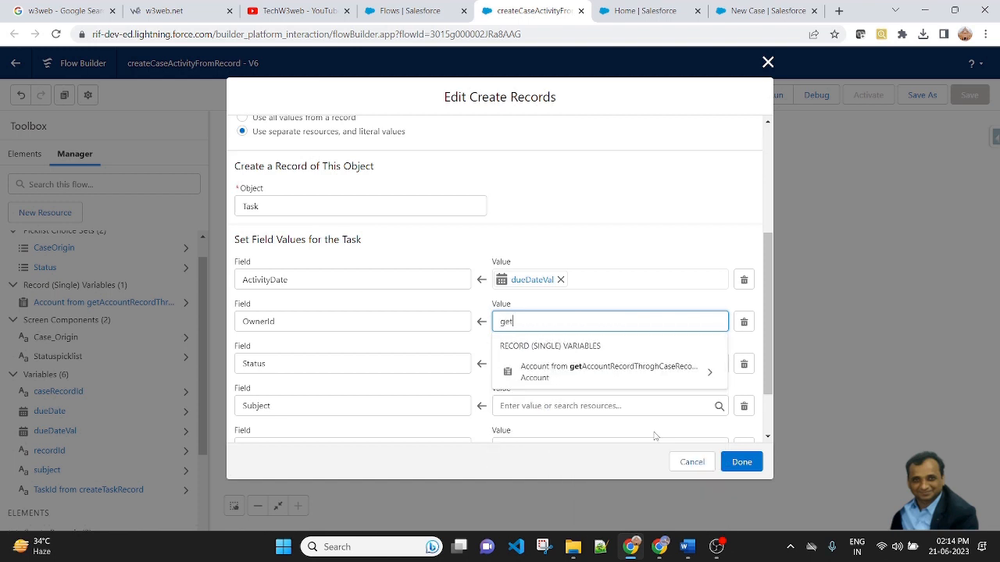
left_click(625, 372)
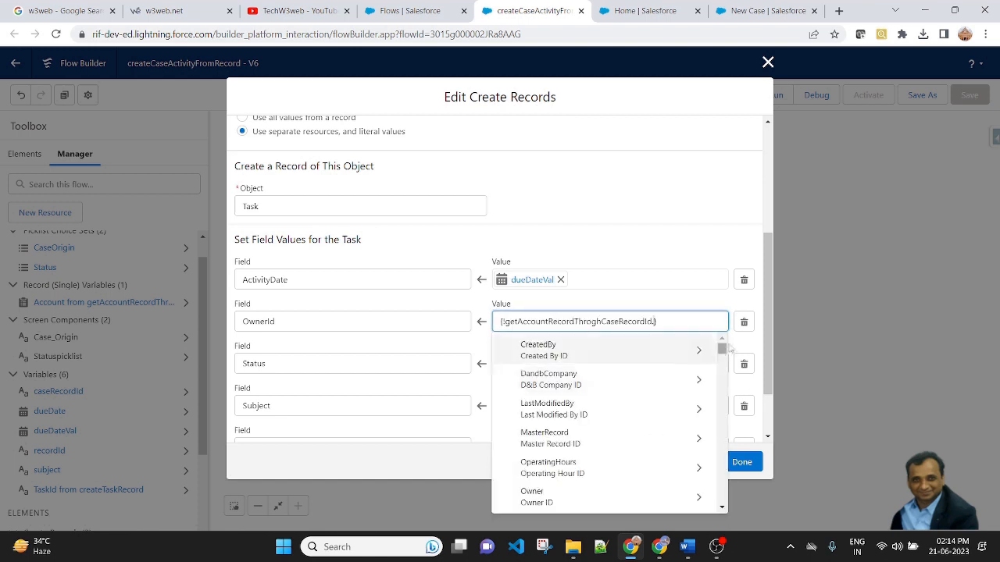
type("own")
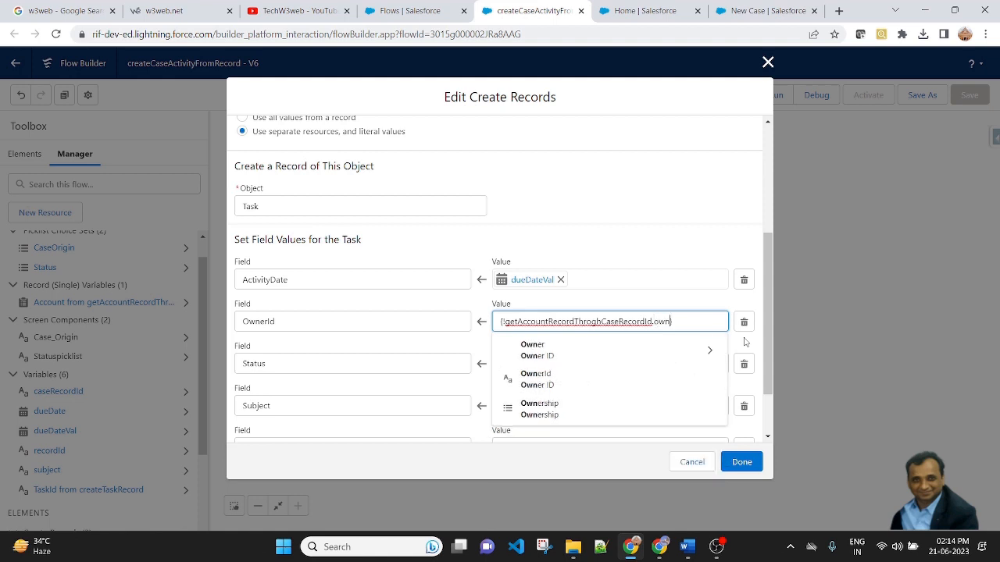
left_click(537, 378)
left_click(640, 239)
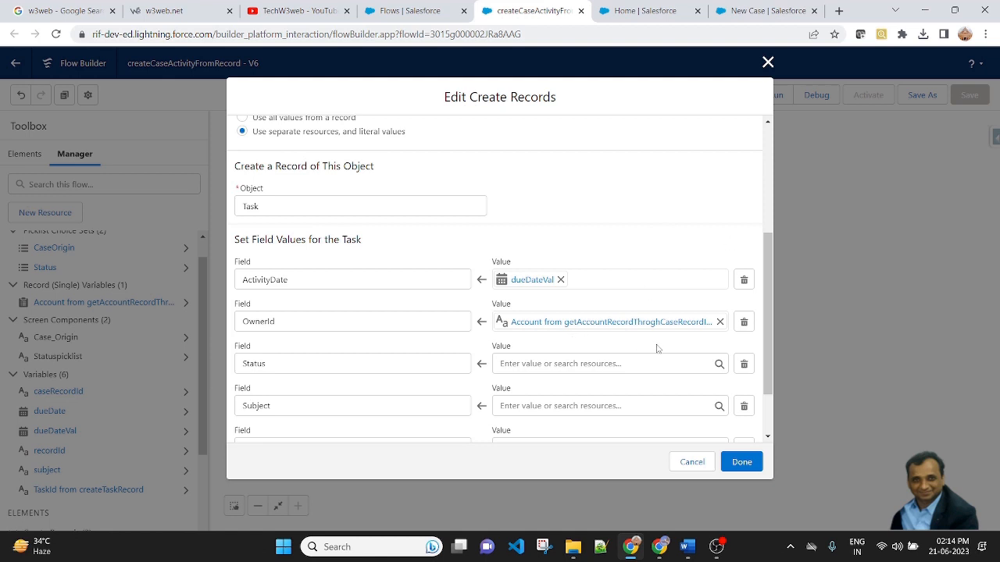
- Set the Task's Status value to the Statuspicklist screen component
scroll(659, 225, "down", 1)
scroll(660, 225, "down", 1)
left_click(586, 298)
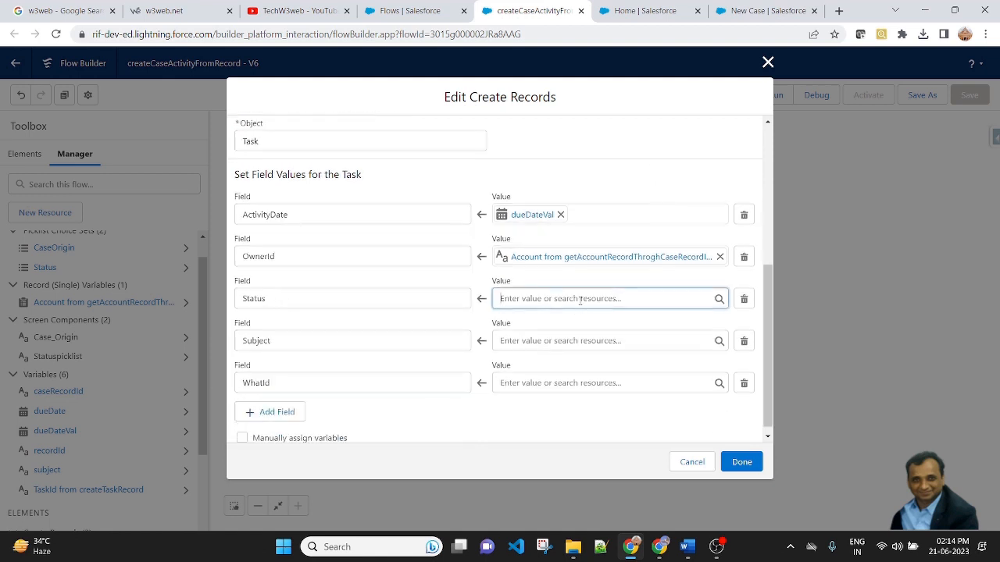
type("sta")
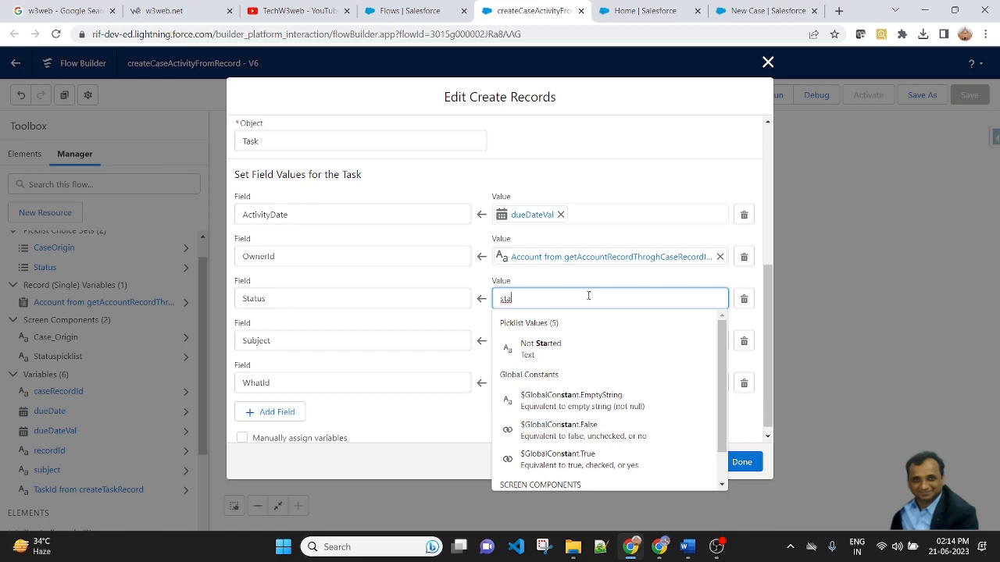
type("tus")
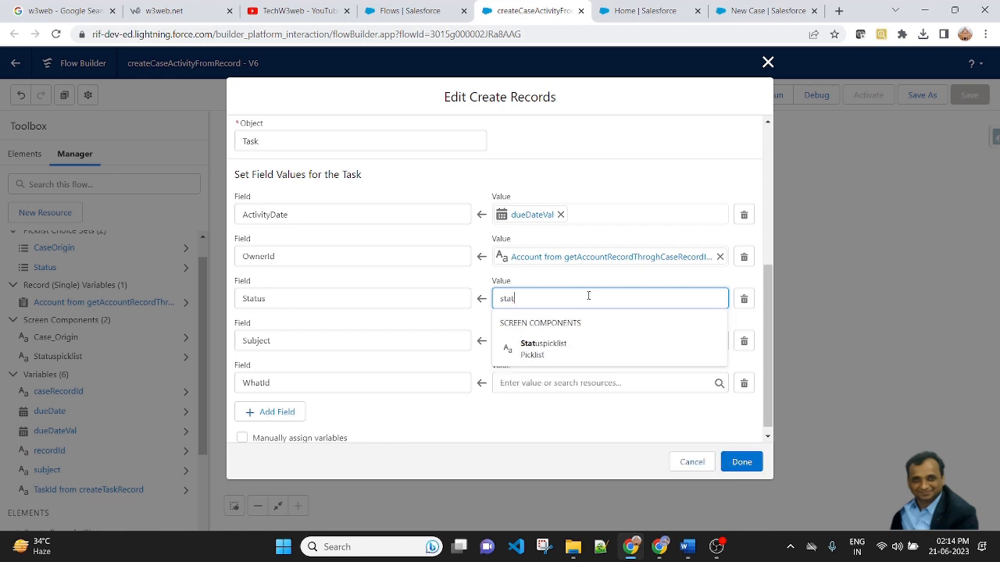
left_click(544, 349)
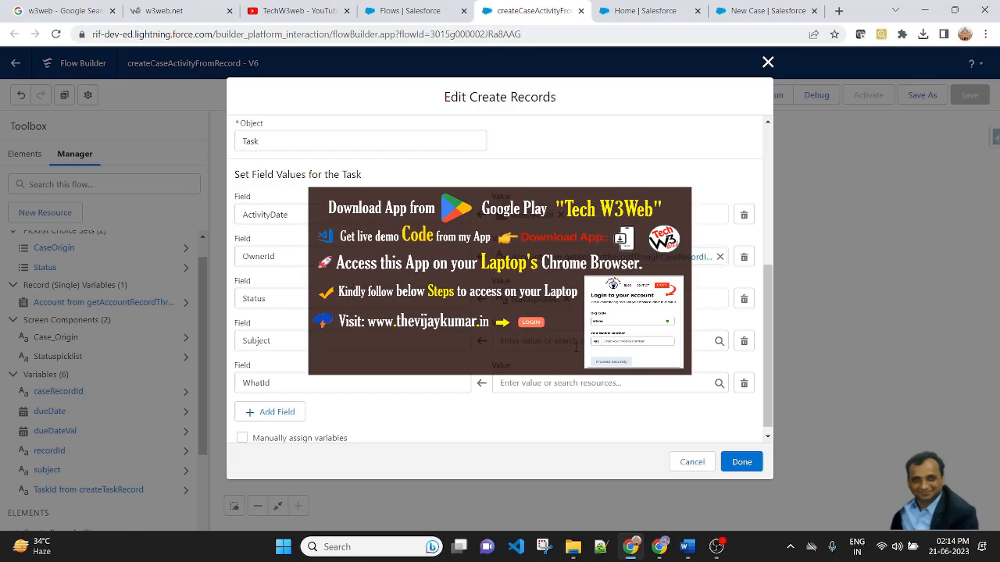
- Start a new resource of type Variable for the Task's Subject value
left_click(547, 341)
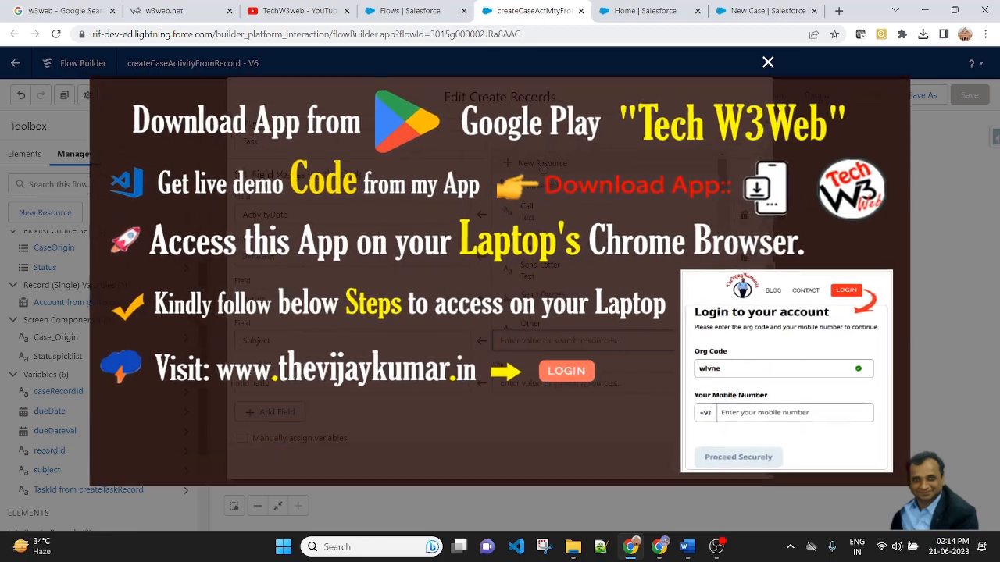
left_click(543, 166)
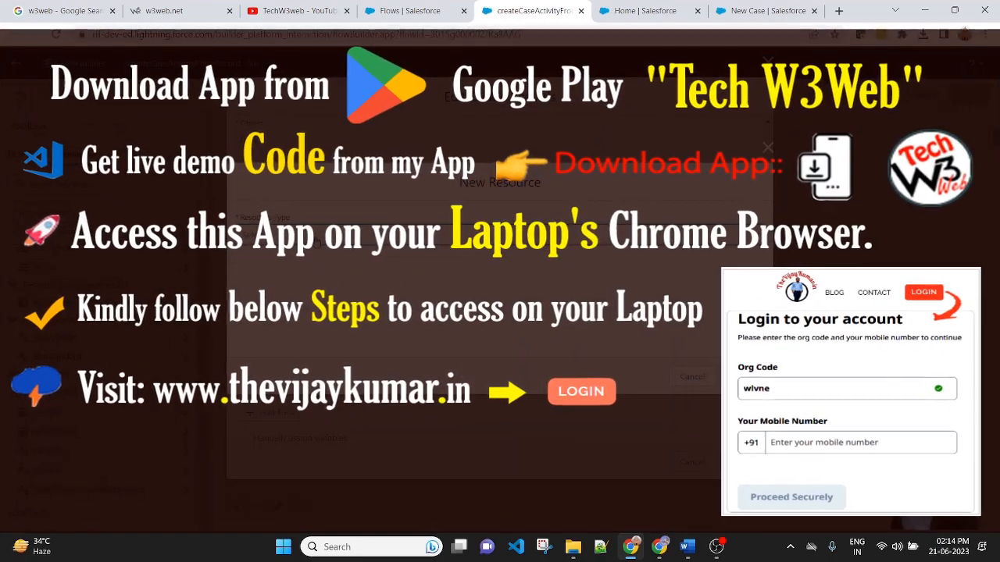
left_click(471, 253)
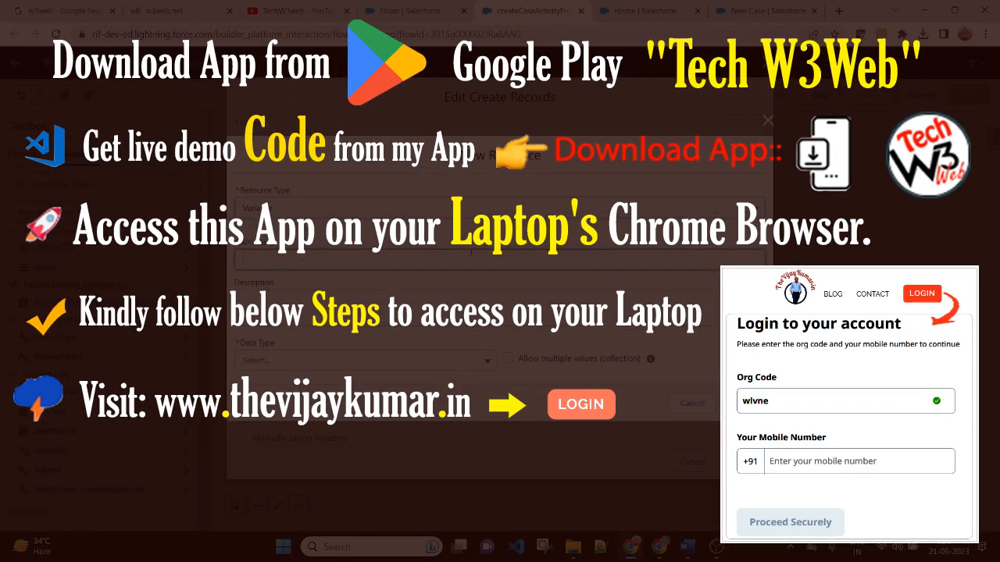